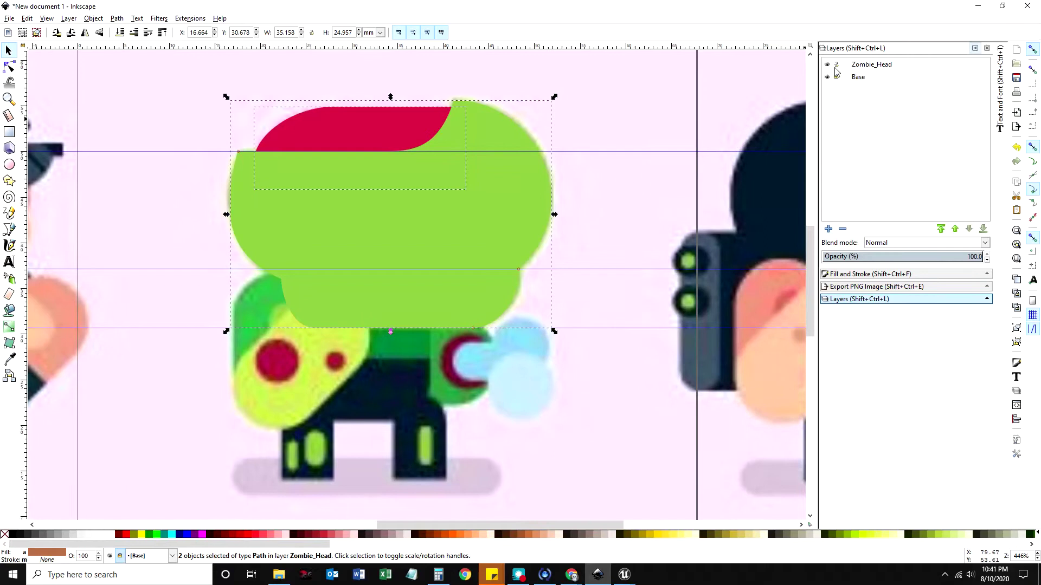
# Move the green head shape and the red top shape together to the right, clear of the zombie reference picture
pyautogui.click(867, 68)
pyautogui.click(862, 78)
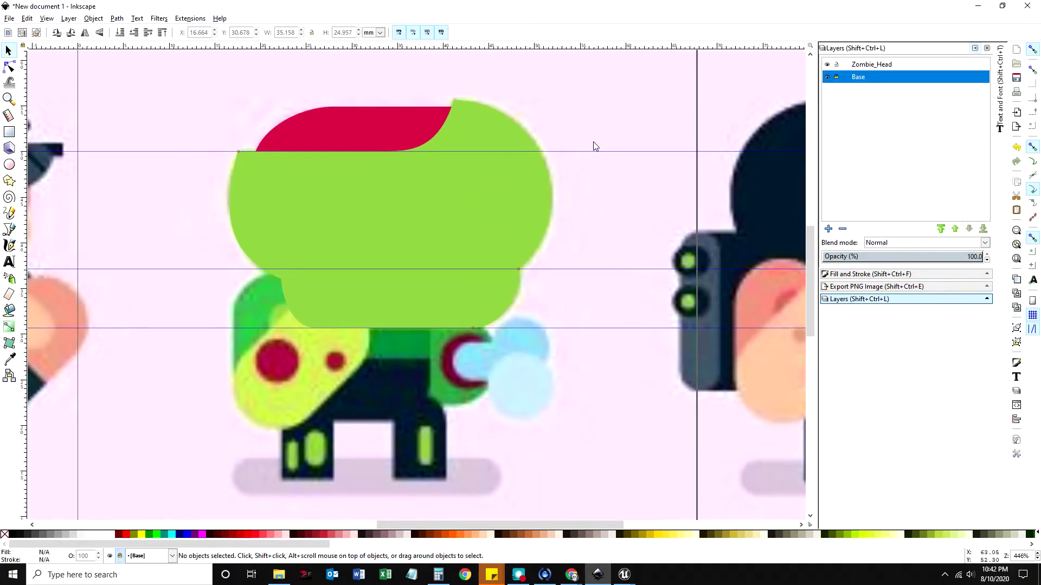
pyautogui.moveTo(207, 84); pyautogui.dragTo(648, 379)
pyautogui.moveTo(346, 243); pyautogui.dragTo(697, 242)
pyautogui.moveTo(592, 525); pyautogui.dragTo(643, 524)
pyautogui.moveTo(587, 254); pyautogui.dragTo(615, 246)
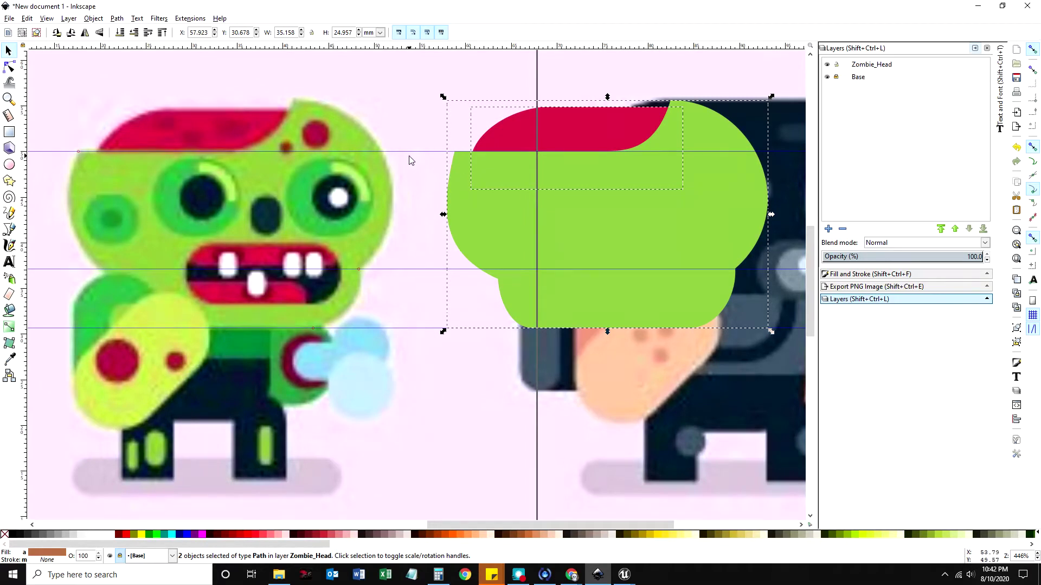
# Remove the three horizontal guides crossing the zombie's head
pyautogui.click(370, 152)
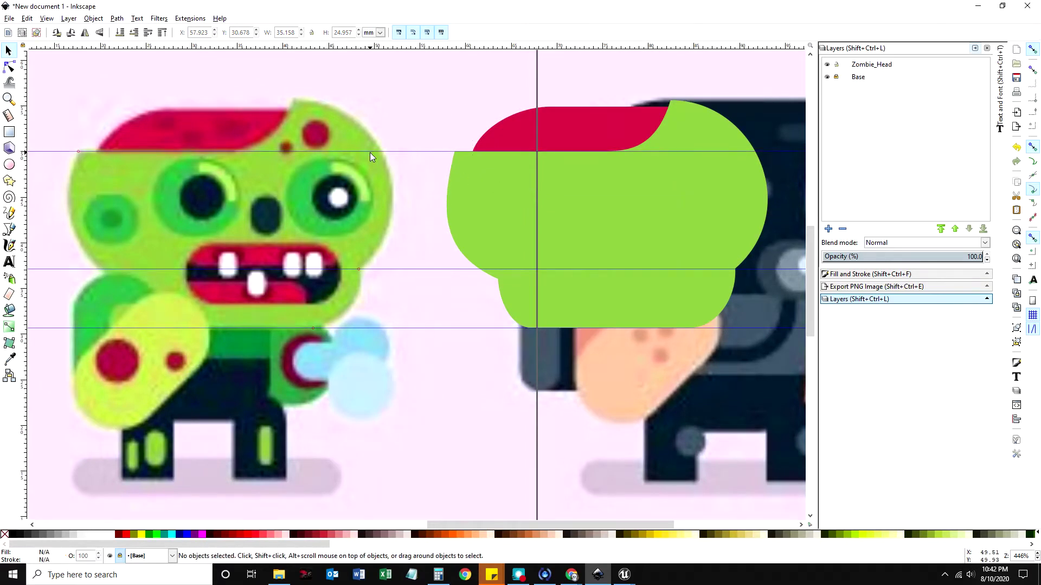
pyautogui.moveTo(371, 157); pyautogui.dragTo(334, 48)
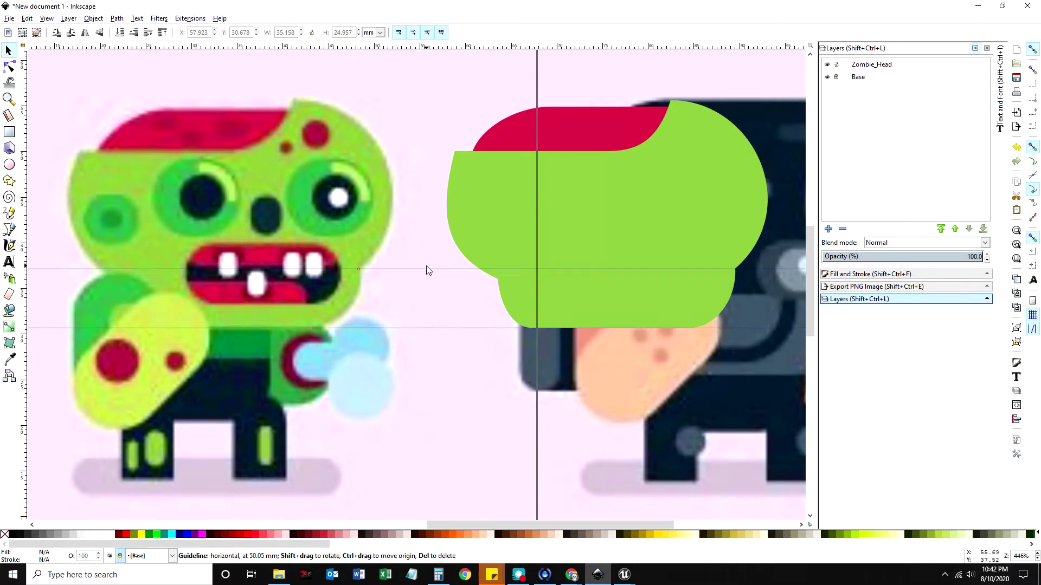
pyautogui.press('Delete')
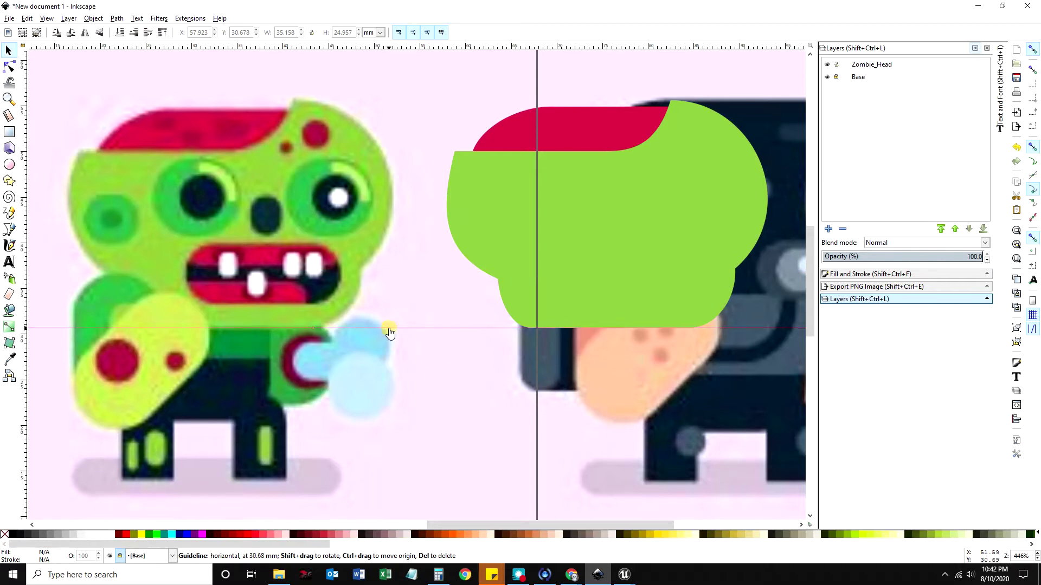
pyautogui.press('Delete')
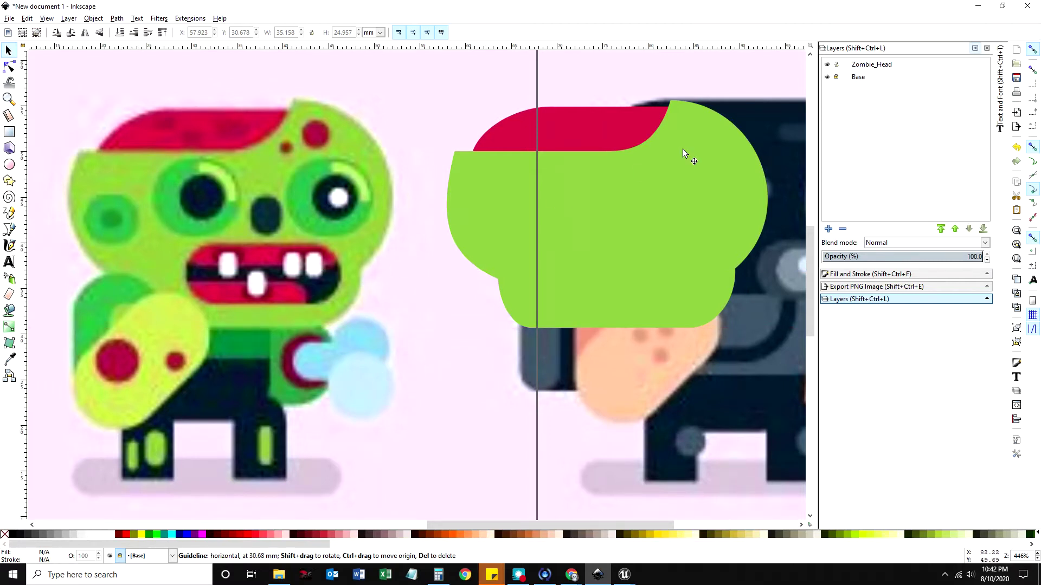
# Unlock the Base layer and draw on it an ellipse about 3.2 by 3.1 mm over the larger red forehead spot
pyautogui.click(836, 77)
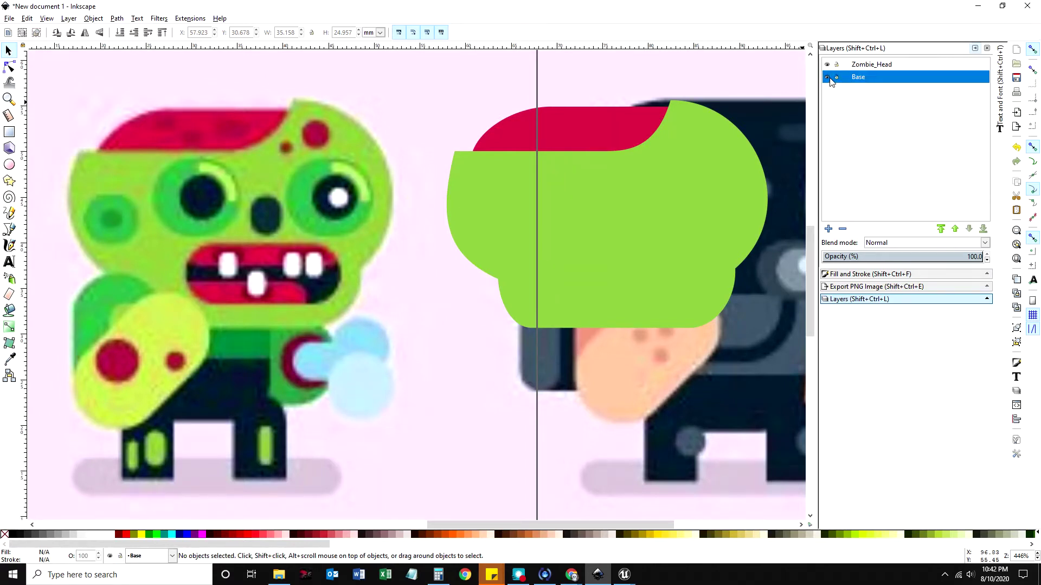
pyautogui.click(867, 66)
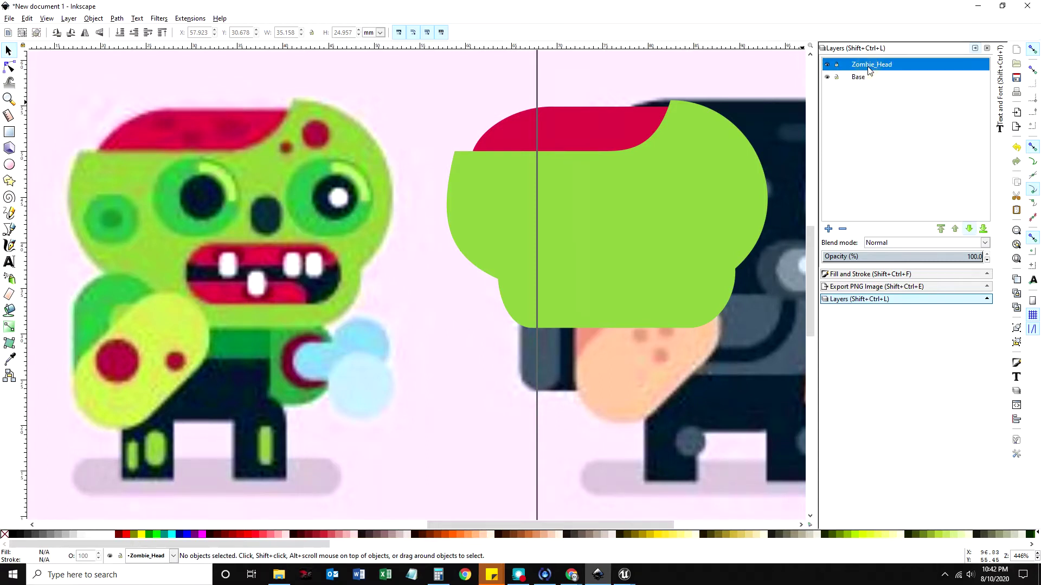
pyautogui.click(860, 76)
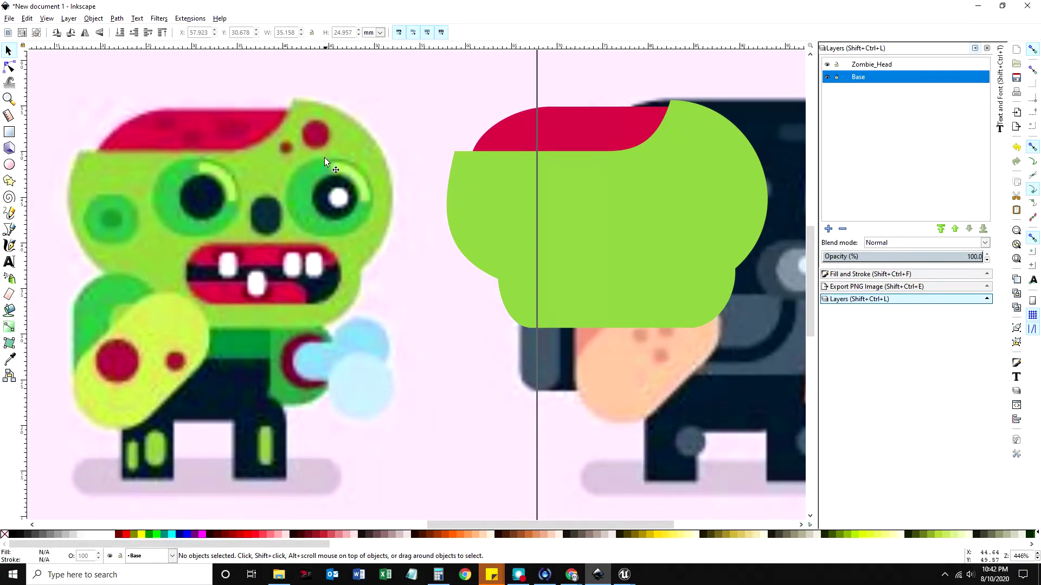
pyautogui.click(11, 167)
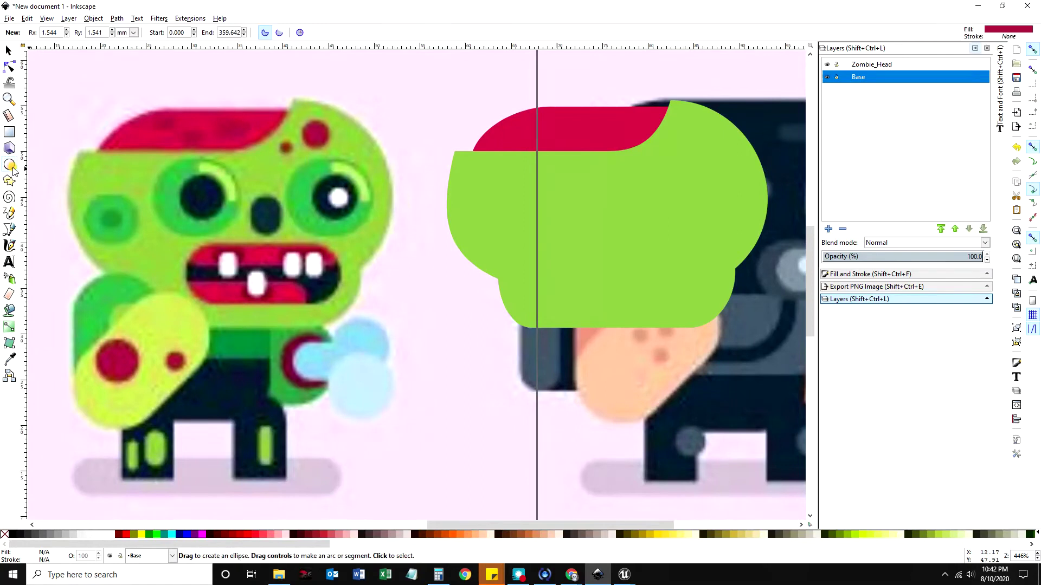
pyautogui.moveTo(299, 119); pyautogui.dragTo(328, 148)
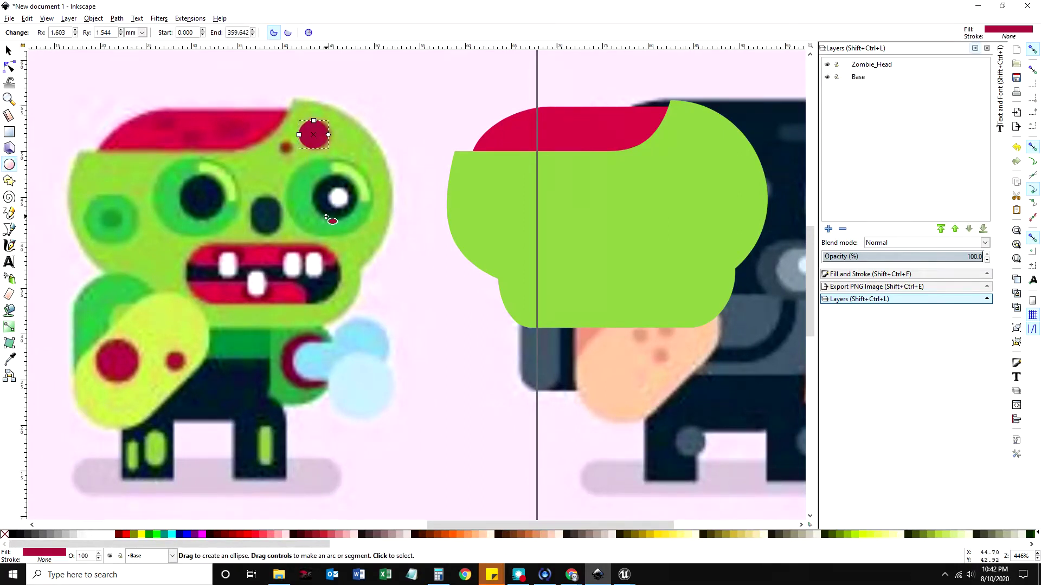
# Give the ellipse a radial gradient fill and move it just right of the reference's larger red forehead spot
pyautogui.click(853, 276)
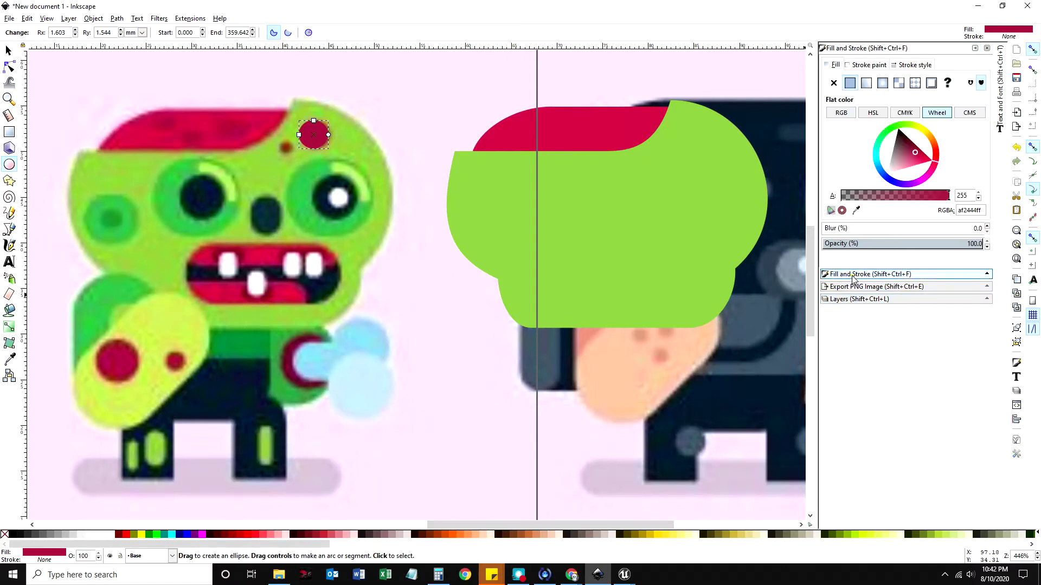
pyautogui.click(882, 82)
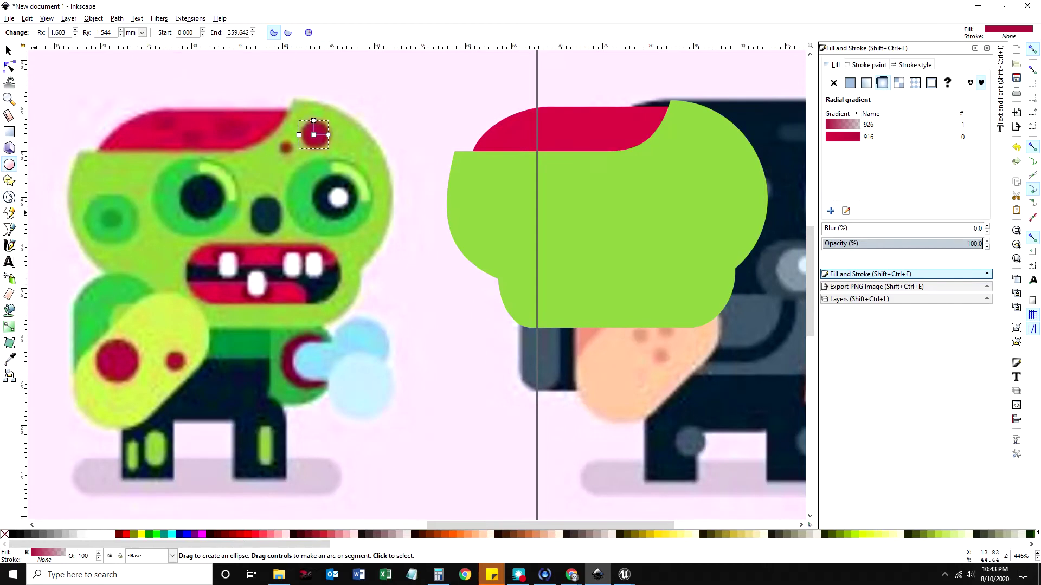
pyautogui.click(9, 99)
pyautogui.moveTo(239, 98); pyautogui.dragTo(379, 215)
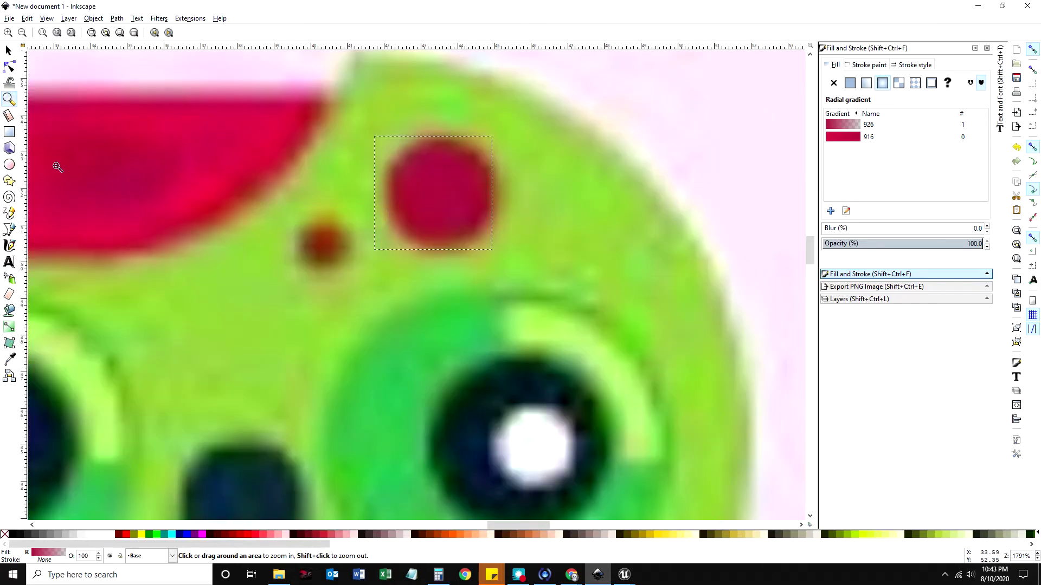
pyautogui.click(9, 51)
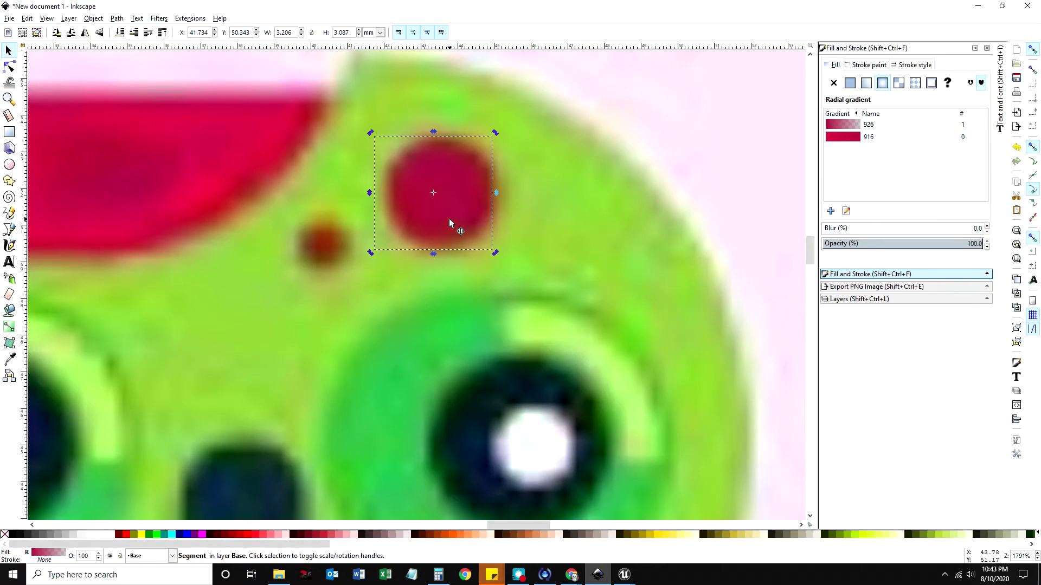
pyautogui.press('e')
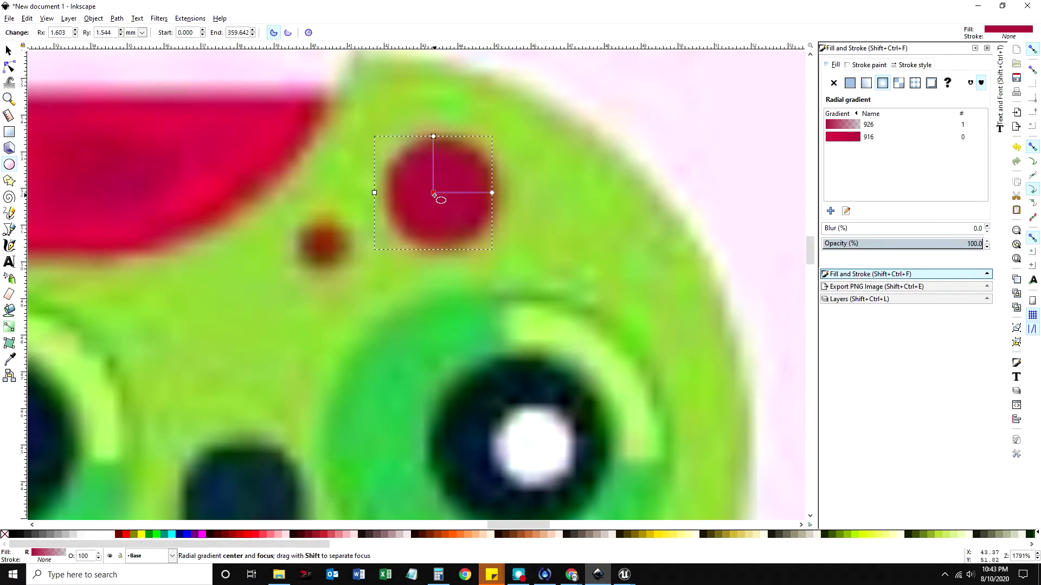
pyautogui.click(9, 50)
pyautogui.moveTo(436, 210); pyautogui.dragTo(555, 234)
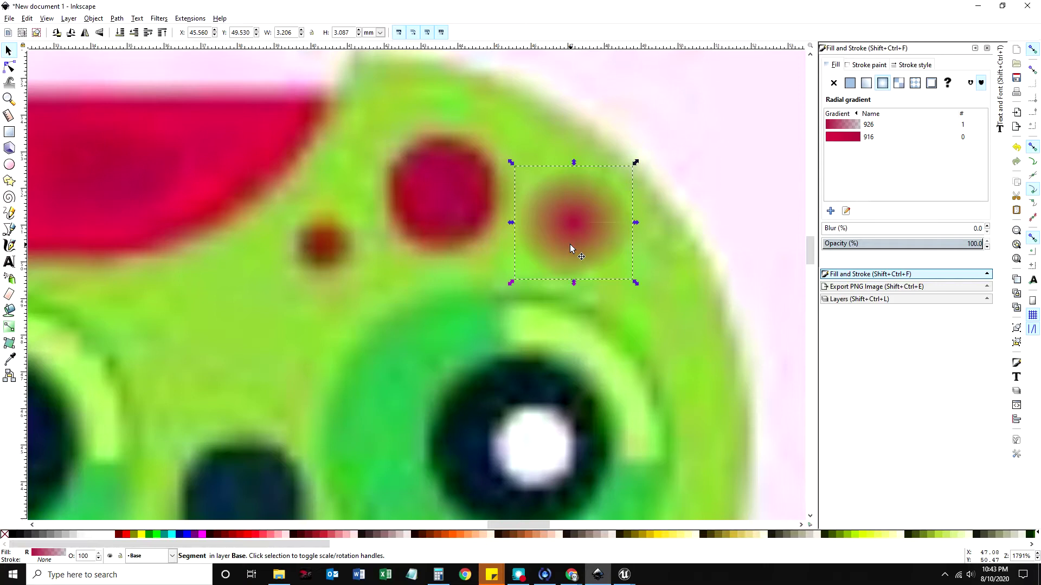
# Set the gradient's centre stop to the red sampled from the middle of the reference spot
pyautogui.press('e')
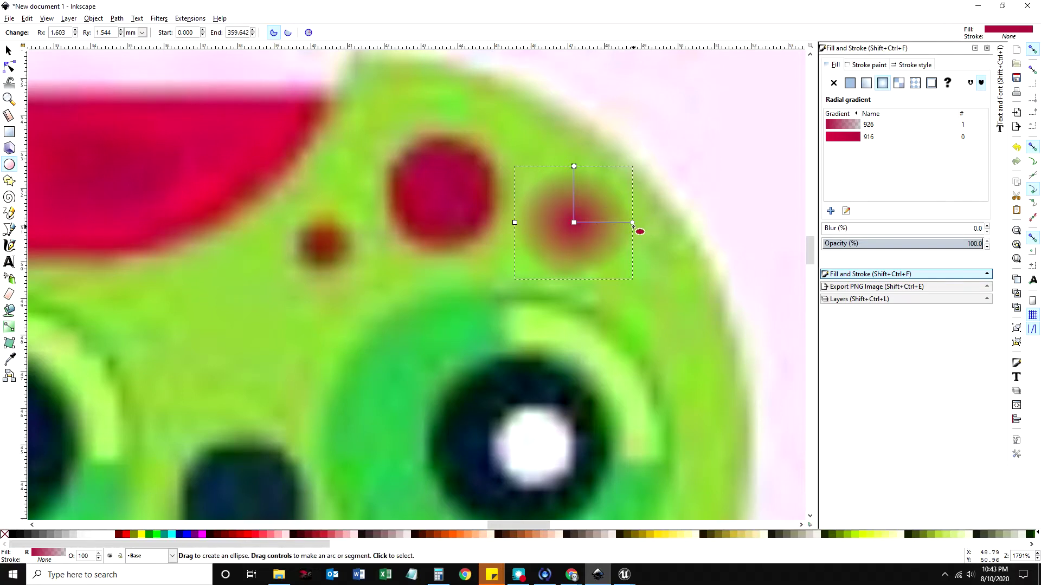
pyautogui.click(574, 225)
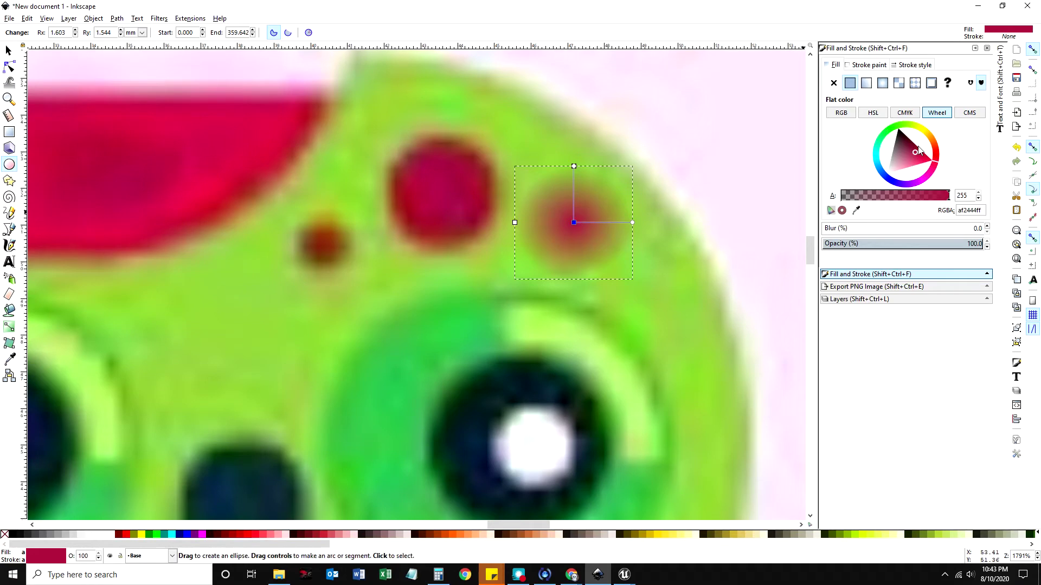
pyautogui.moveTo(935, 137); pyautogui.dragTo(936, 158)
pyautogui.click(858, 213)
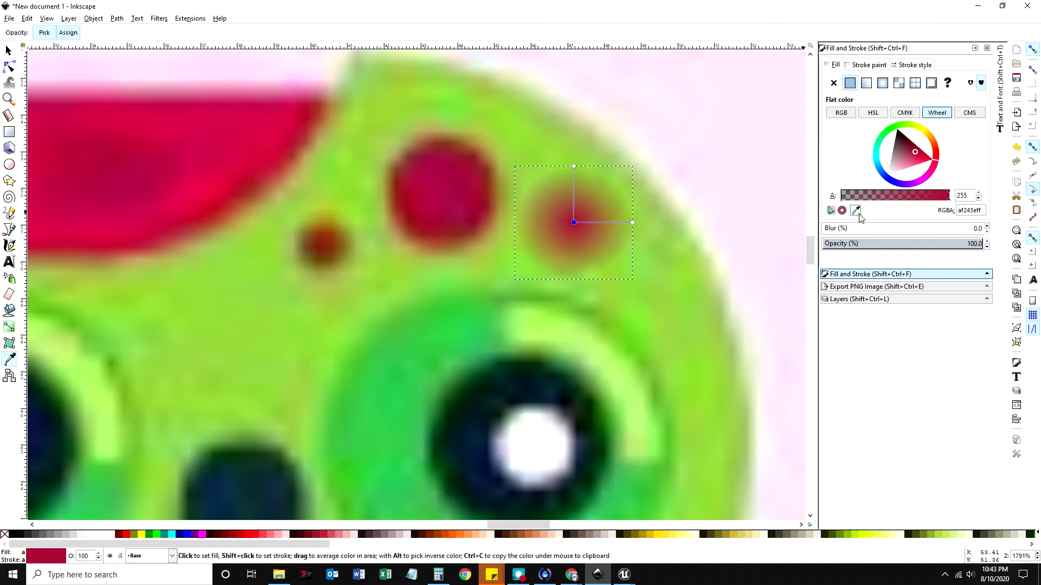
pyautogui.click(439, 198)
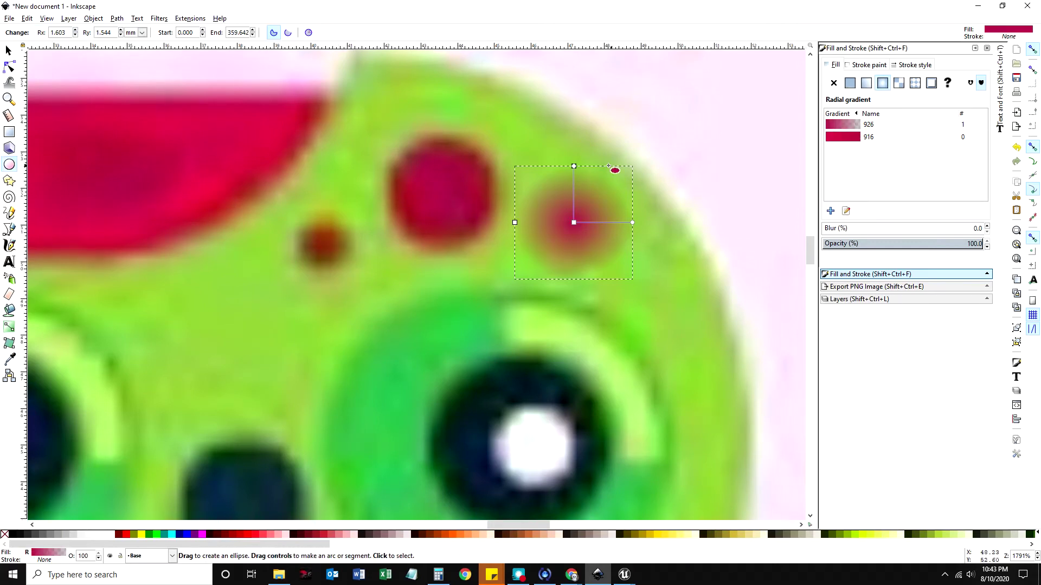
# Set the gradient's outer stop to an opaque darker red sampled from the edge of the reference spot
pyautogui.click(574, 166)
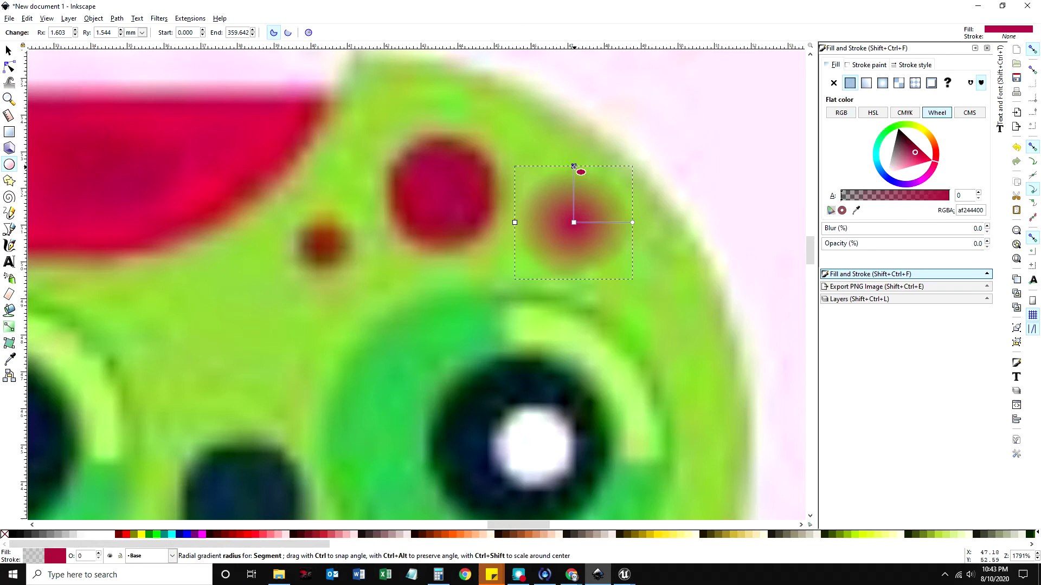
pyautogui.click(857, 211)
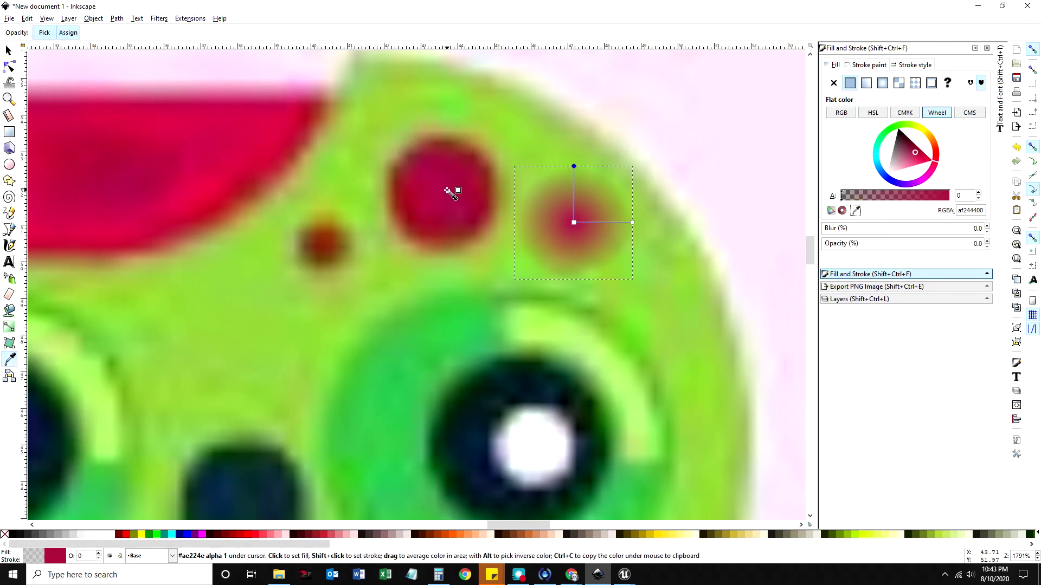
pyautogui.click(402, 200)
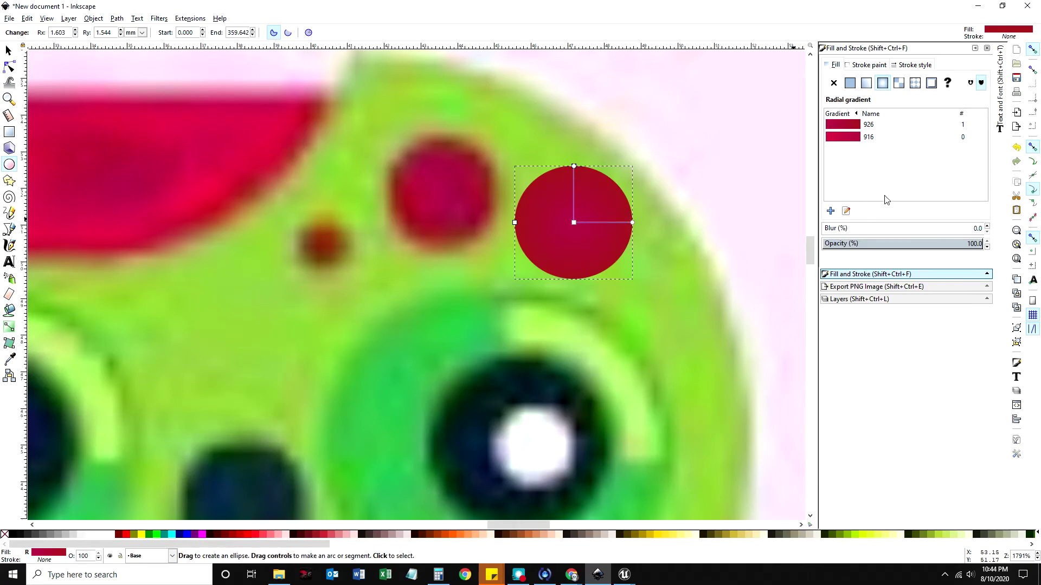
pyautogui.click(633, 223)
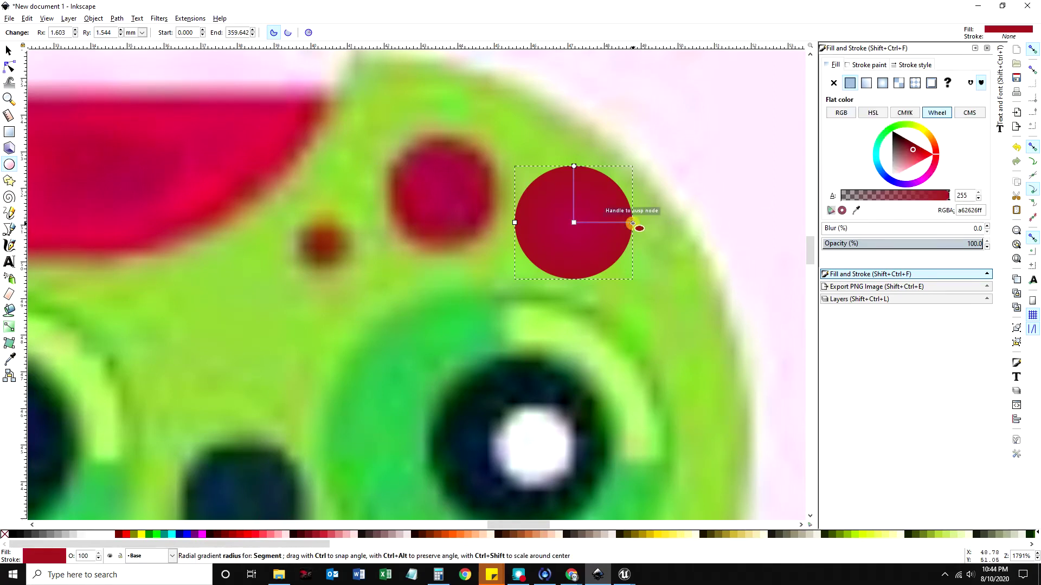
pyautogui.click(901, 163)
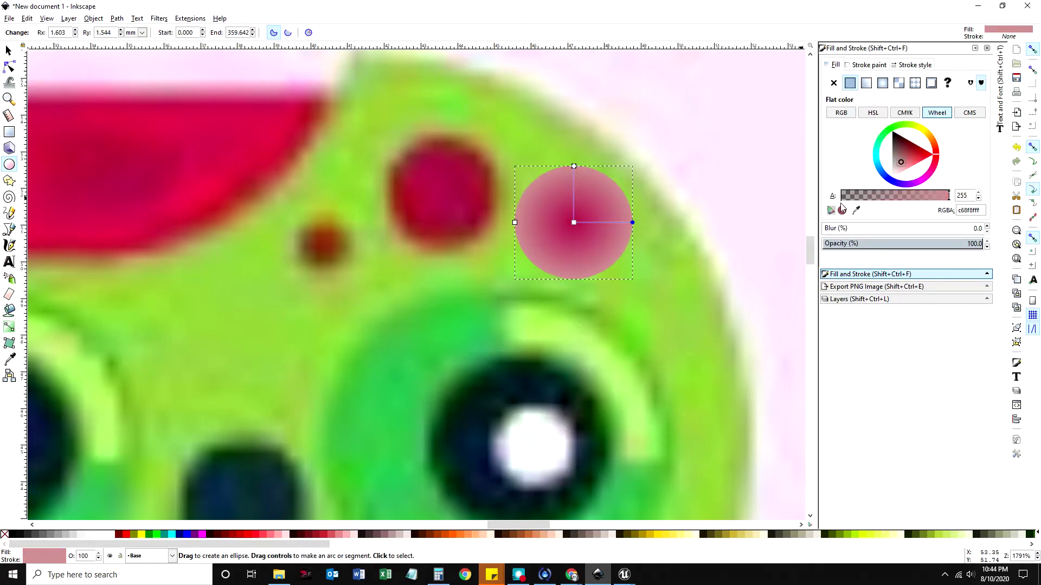
pyautogui.click(856, 211)
pyautogui.click(418, 212)
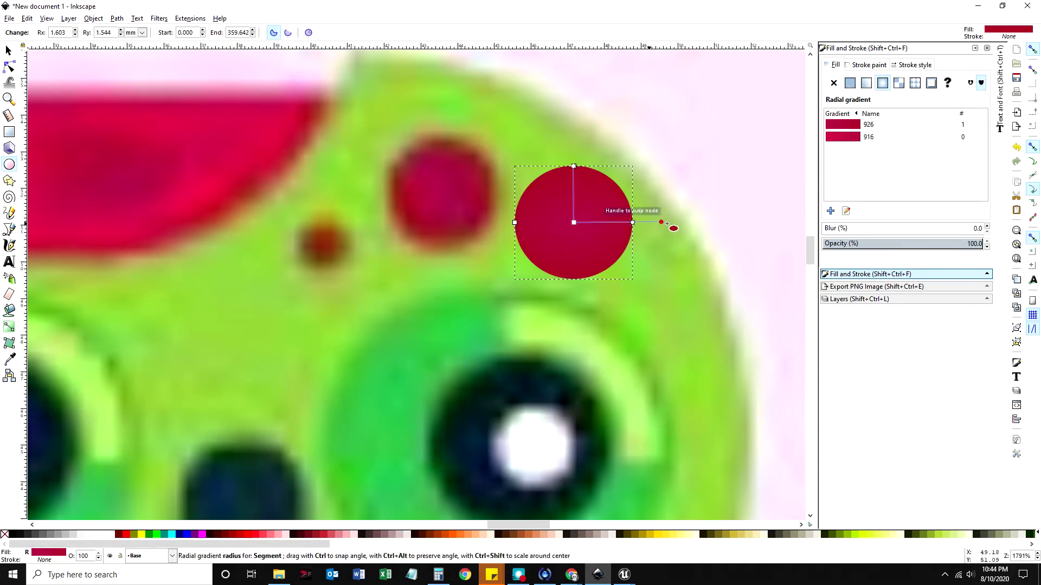
# Try a horizontally narrowed gradient with a yellow b5b520ff centre, and stretch its handle back to the ellipse's edge
pyautogui.moveTo(638, 222); pyautogui.dragTo(589, 223)
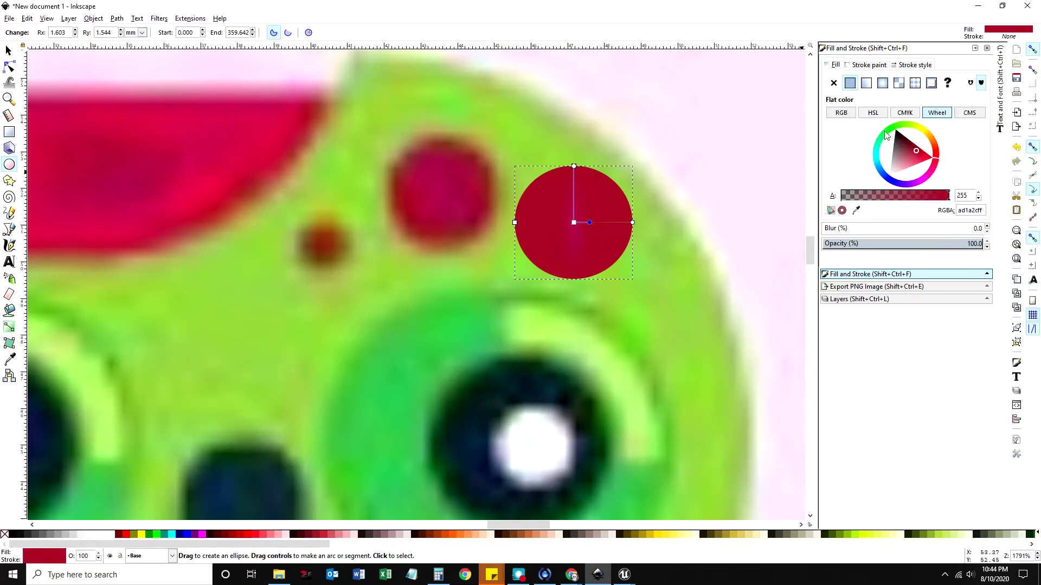
pyautogui.click(574, 222)
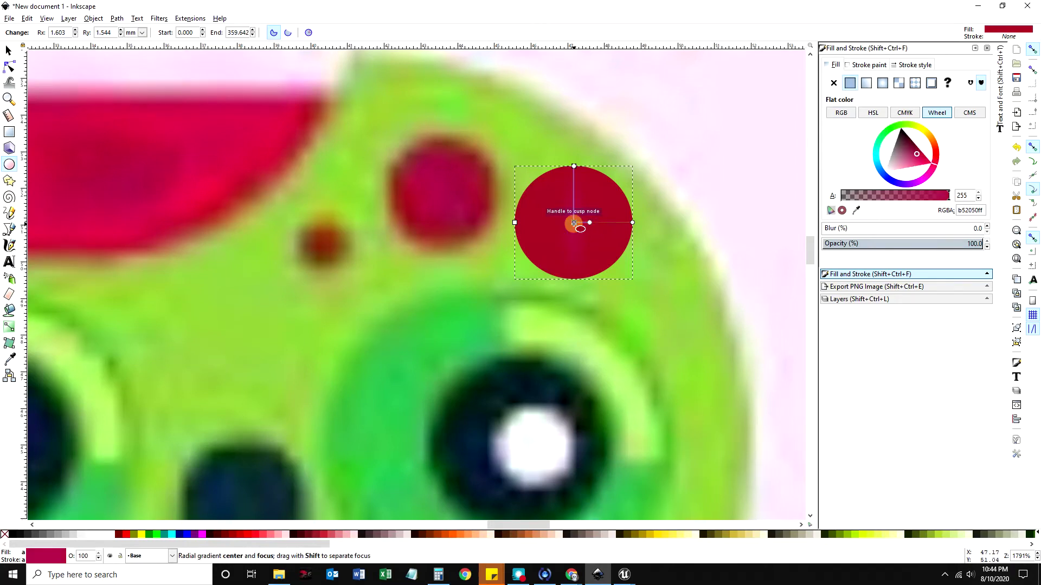
pyautogui.click(921, 129)
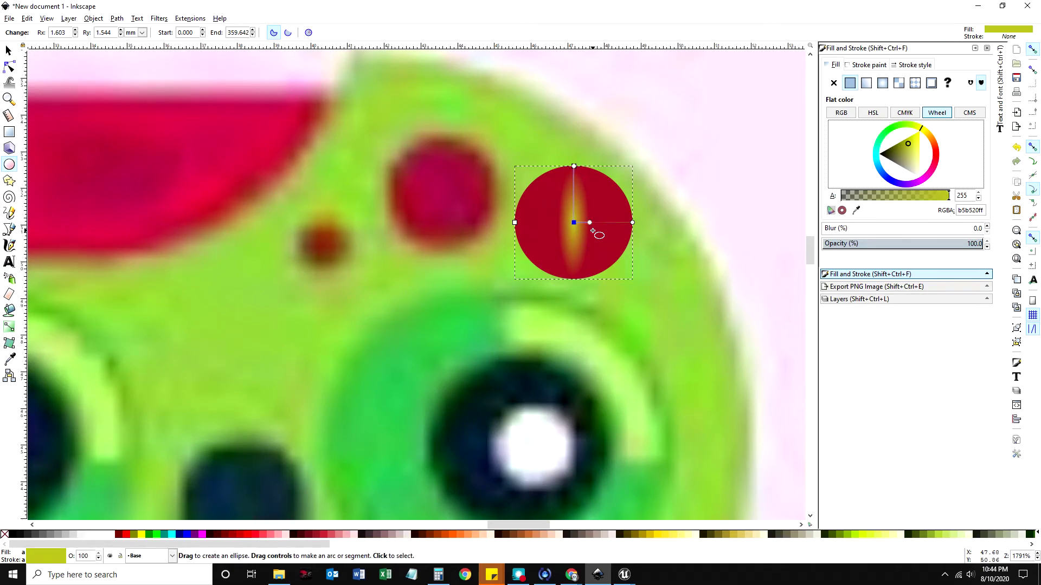
pyautogui.moveTo(591, 222); pyautogui.dragTo(632, 222)
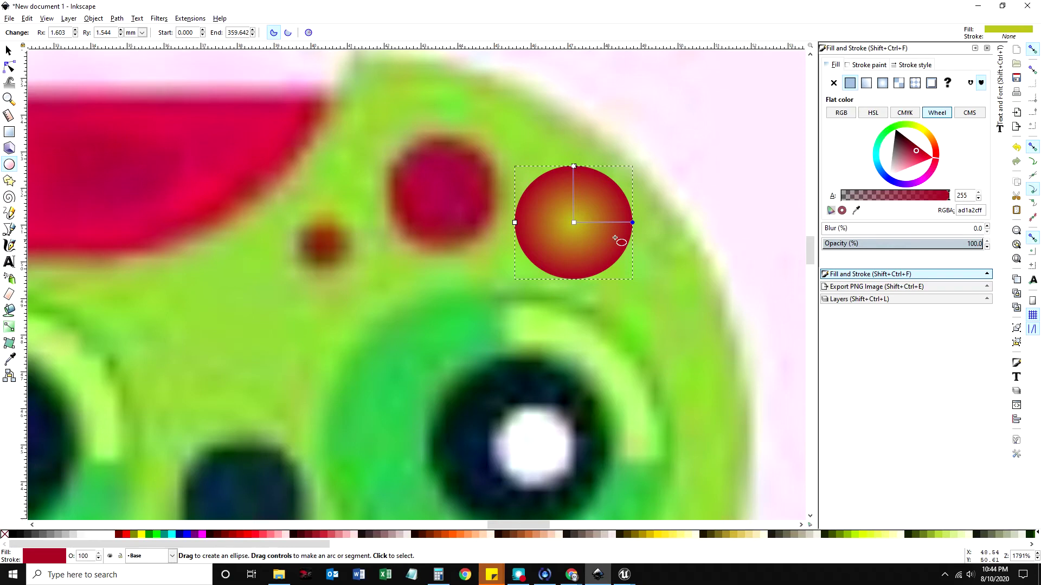
# Resample the gradient's centre colour from the reference spot and move the ellipse back over that spot
pyautogui.click(573, 223)
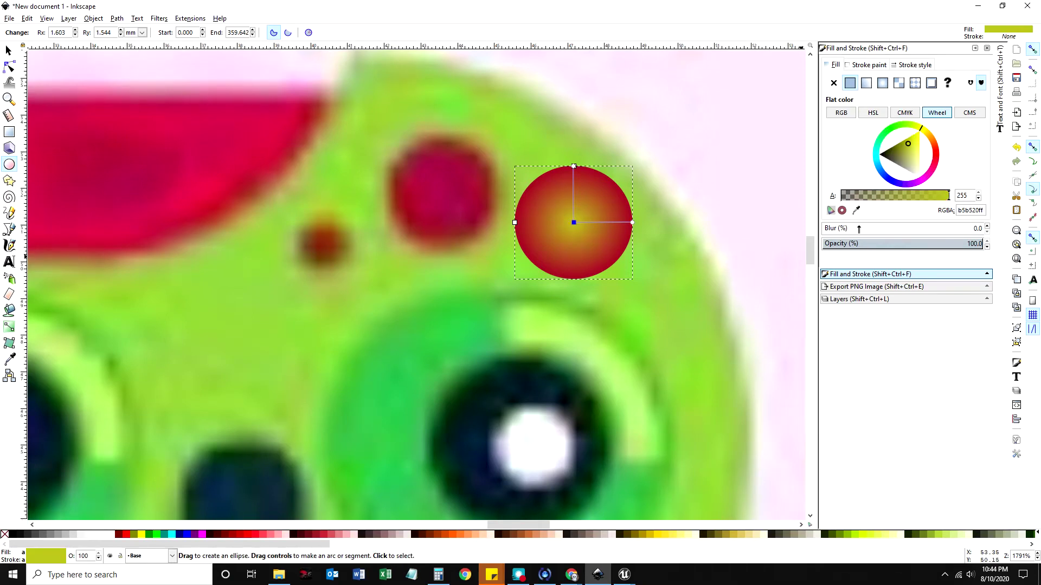
pyautogui.press('d')
pyautogui.click(455, 191)
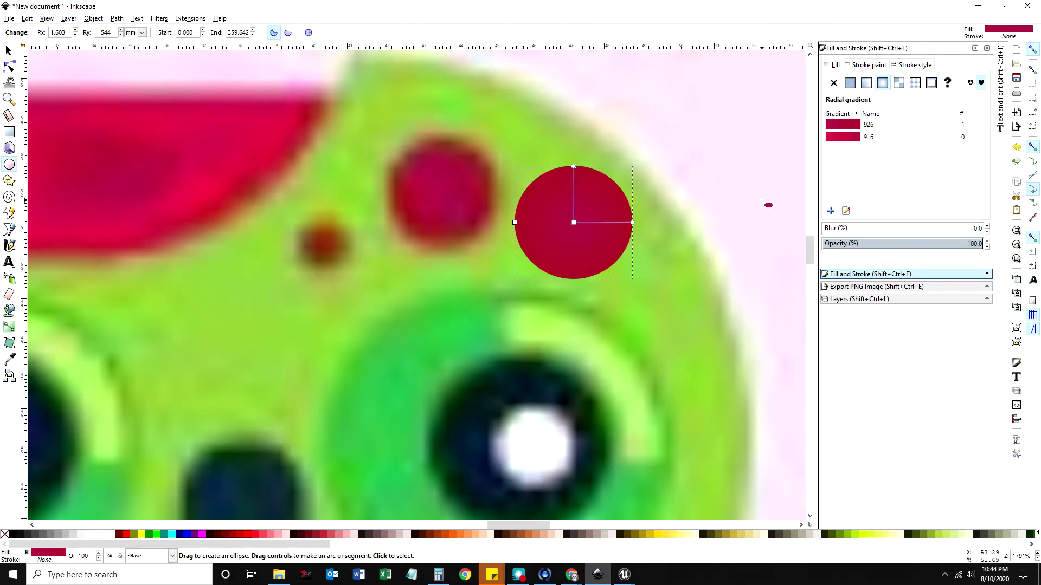
pyautogui.press('s')
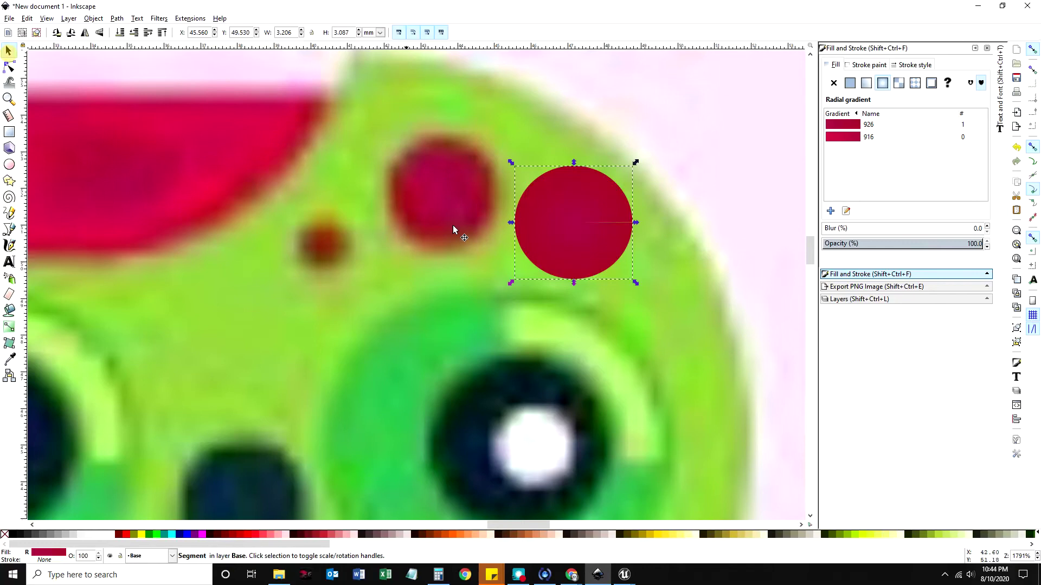
pyautogui.moveTo(553, 231); pyautogui.dragTo(421, 202)
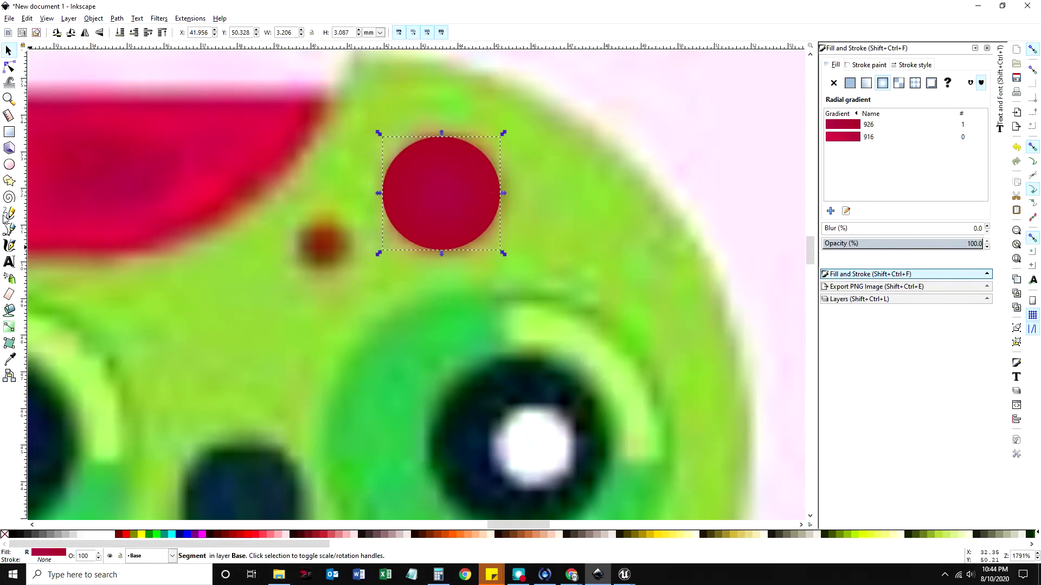
# Move the red gradient spot off the reference zombie to the near edge of the drawn green head
pyautogui.click(9, 99)
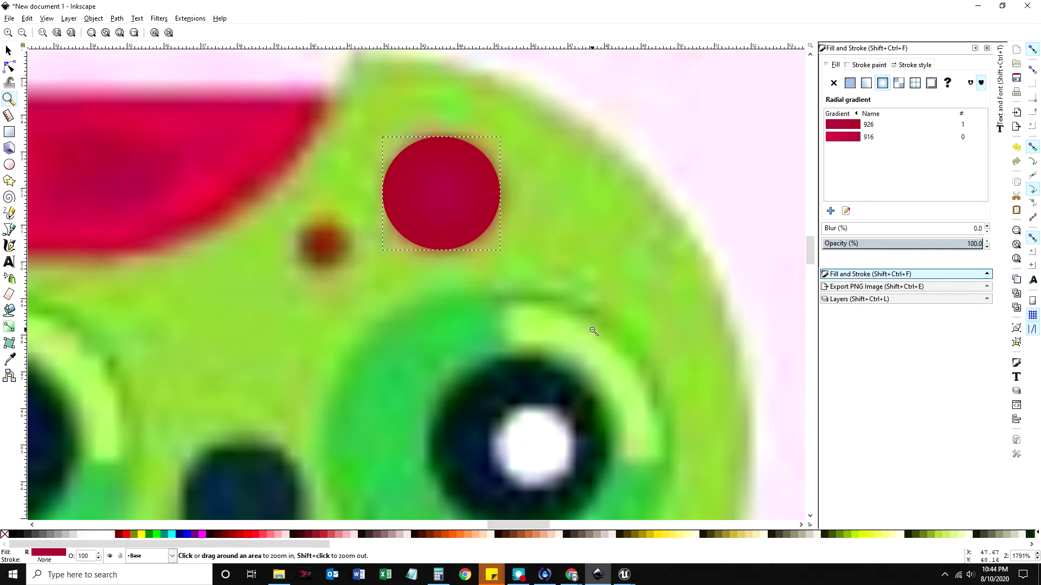
pyautogui.keyDown('shift'); pyautogui.click(468, 310); pyautogui.keyUp('shift')
pyautogui.keyDown('shift'); pyautogui.click(468, 310); pyautogui.keyUp('shift')
pyautogui.keyDown('shift'); pyautogui.click(468, 311); pyautogui.keyUp('shift')
pyautogui.keyDown('shift'); pyautogui.click(467, 311); pyautogui.keyUp('shift')
pyautogui.keyDown('shift'); pyautogui.click(468, 310); pyautogui.keyUp('shift')
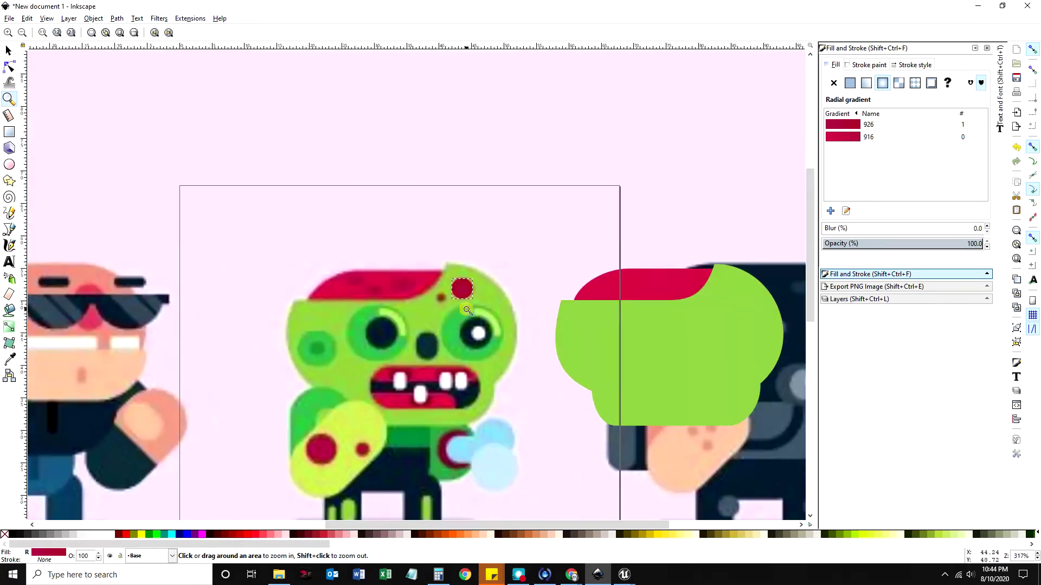
pyautogui.click(553, 344)
pyautogui.moveTo(563, 380); pyautogui.dragTo(453, 329)
pyautogui.press('s')
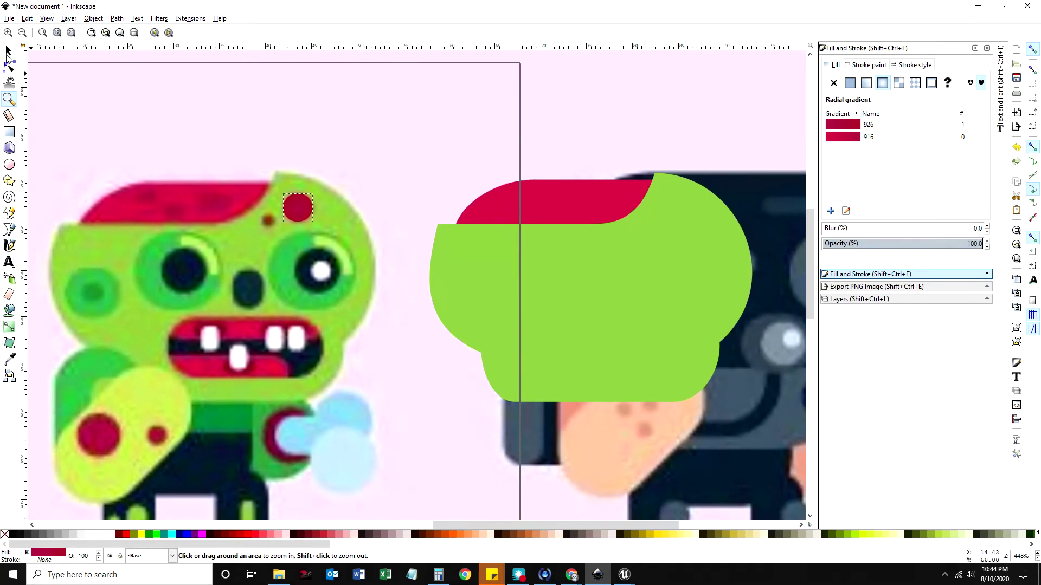
pyautogui.moveTo(291, 207); pyautogui.dragTo(361, 270)
pyautogui.moveTo(682, 226); pyautogui.dragTo(297, 220)
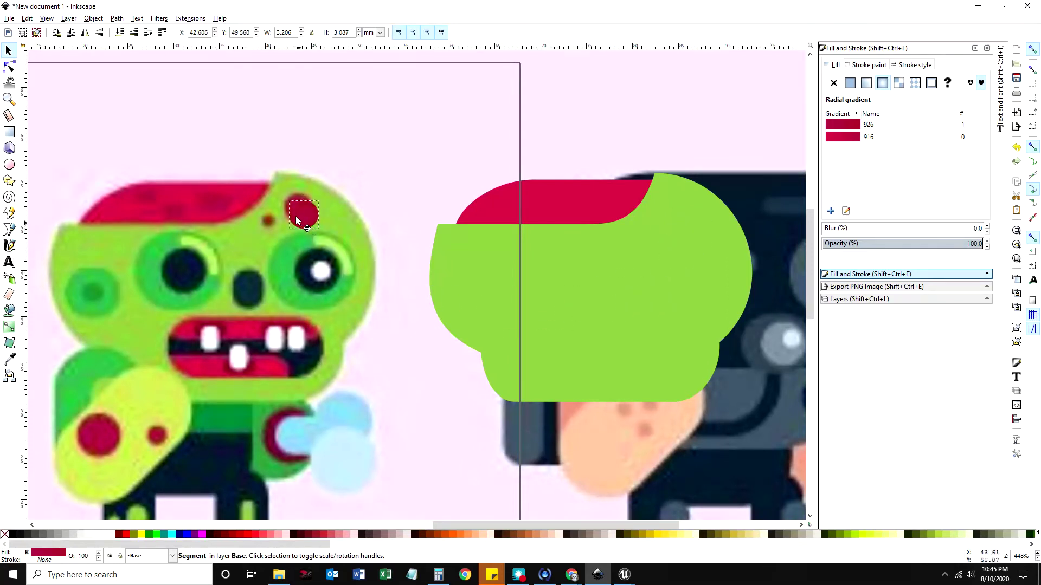
pyautogui.moveTo(669, 239); pyautogui.dragTo(365, 265)
pyautogui.moveTo(565, 292); pyautogui.dragTo(284, 213)
pyautogui.moveTo(426, 231); pyautogui.dragTo(423, 260)
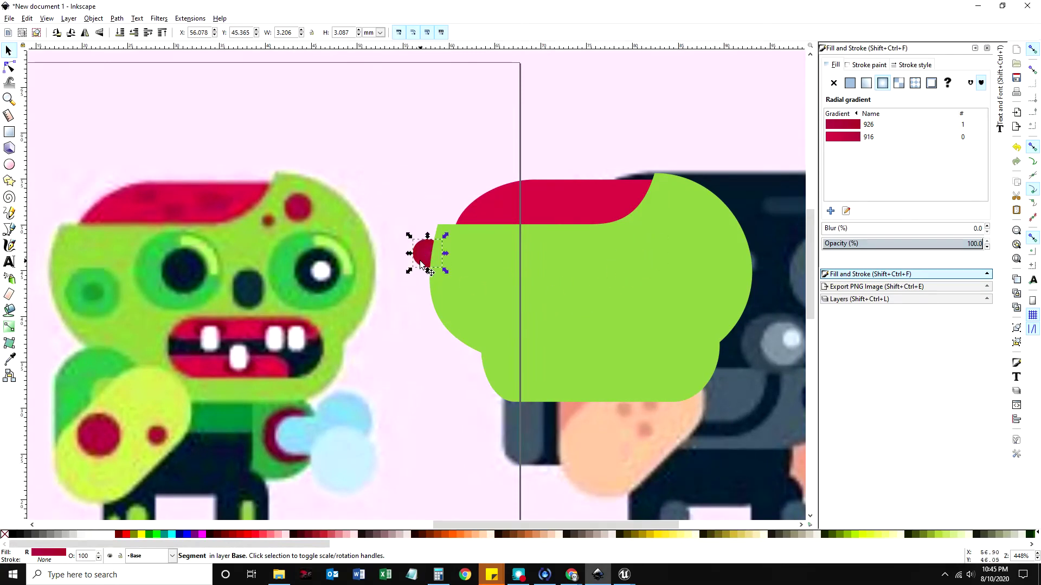
# Try to bring the red spot in front of the green head by raising it one level and to the top
pyautogui.click(96, 20)
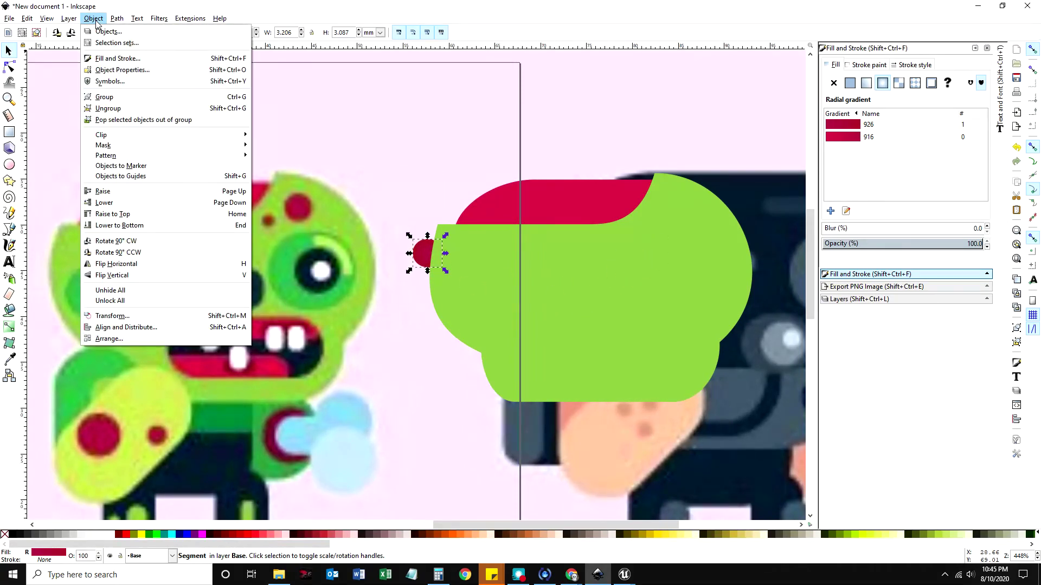
pyautogui.click(105, 194)
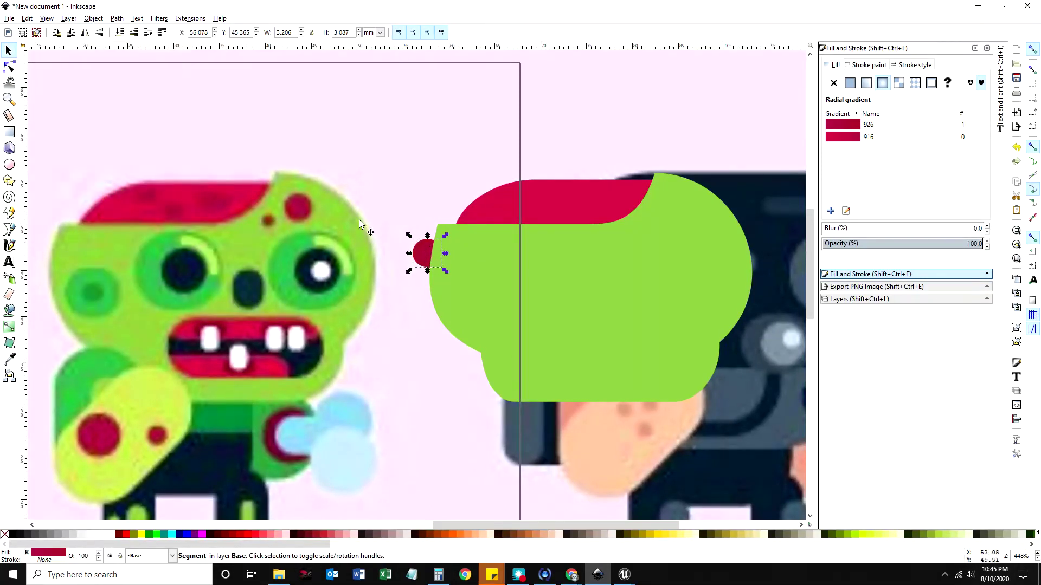
pyautogui.click(93, 18)
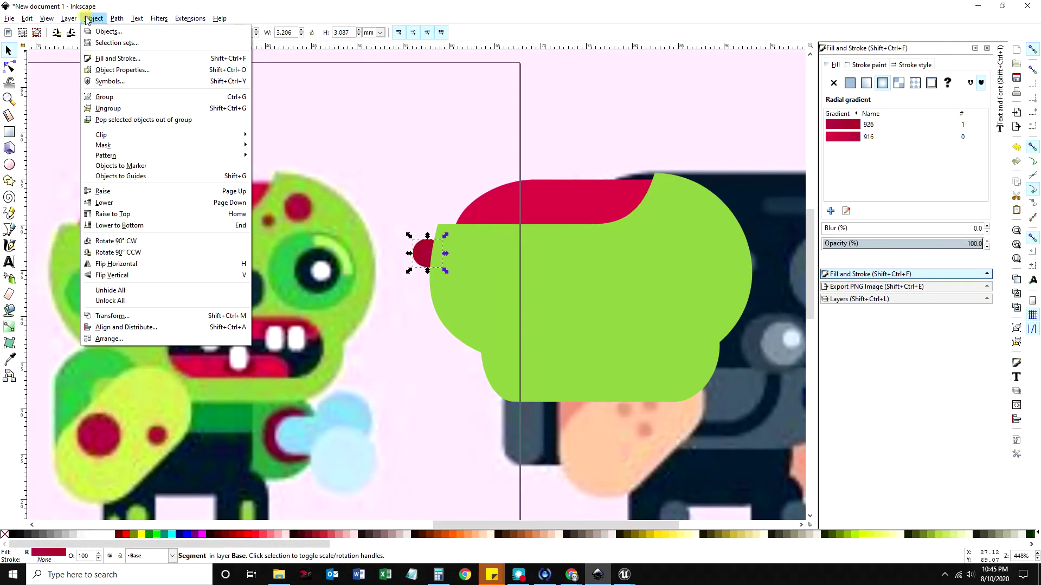
pyautogui.click(123, 215)
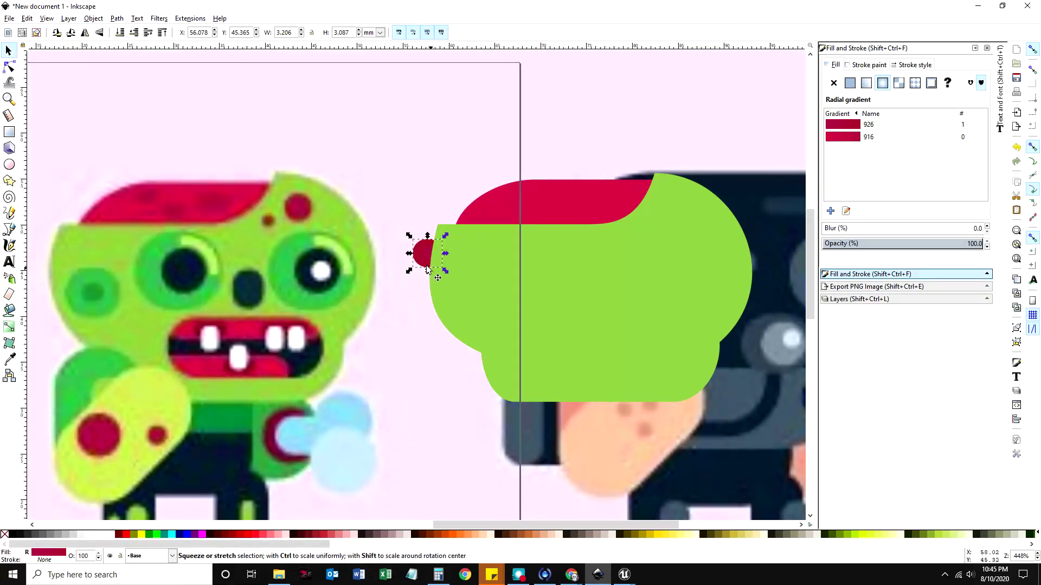
pyautogui.moveTo(418, 264); pyautogui.dragTo(422, 261)
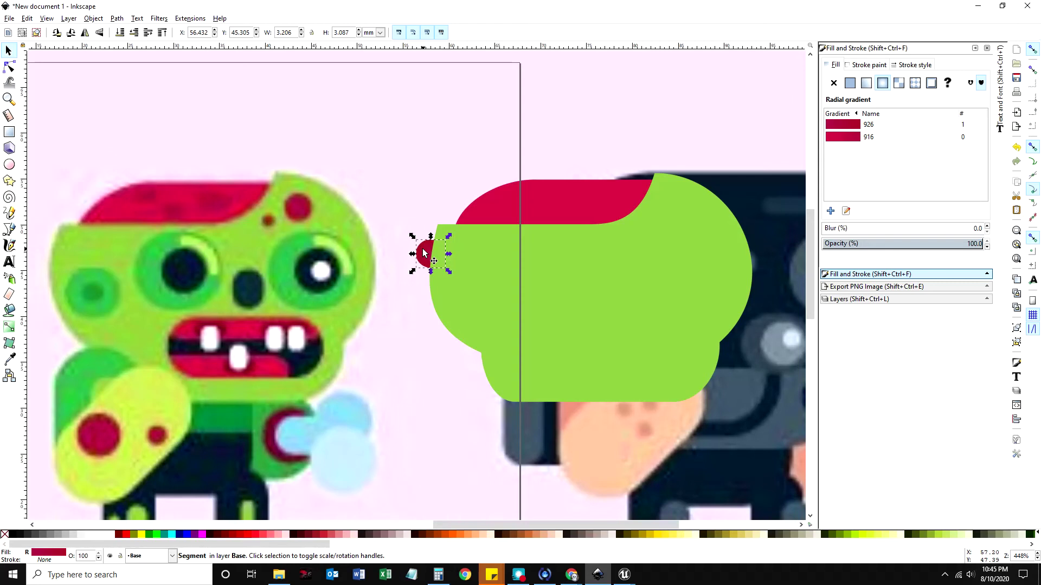
pyautogui.moveTo(424, 252)
pyautogui.mouseDown()
pyautogui.moveTo(428, 270)
pyautogui.moveTo(418, 251)
pyautogui.moveTo(416, 260)
pyautogui.mouseUp()
# Try moving the Base layer to the top of the layer stack, and lower it back beneath Zombie_Head
pyautogui.click(873, 301)
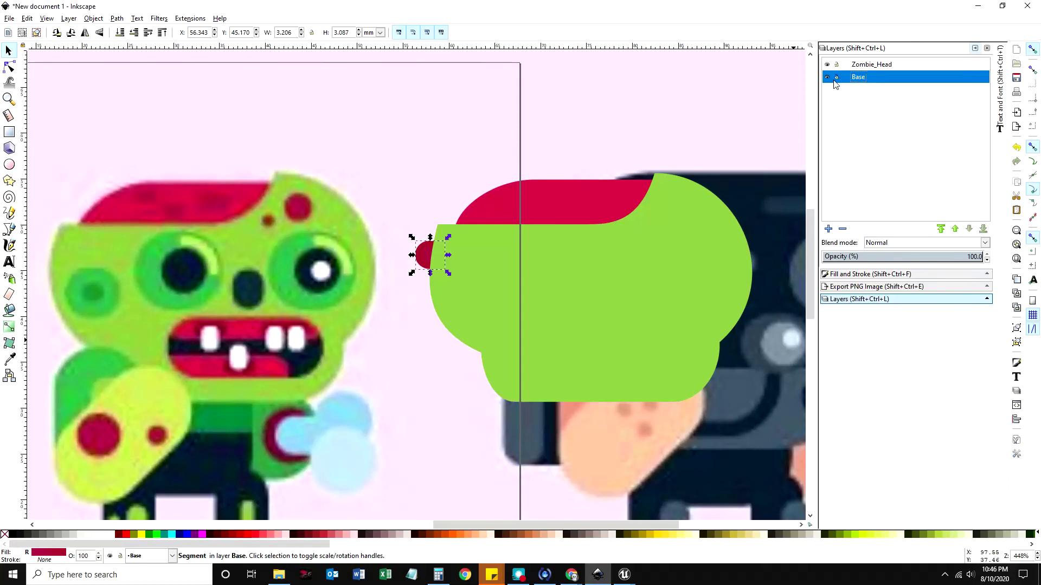
pyautogui.moveTo(431, 265)
pyautogui.mouseDown()
pyautogui.moveTo(424, 253)
pyautogui.moveTo(436, 268)
pyautogui.mouseUp()
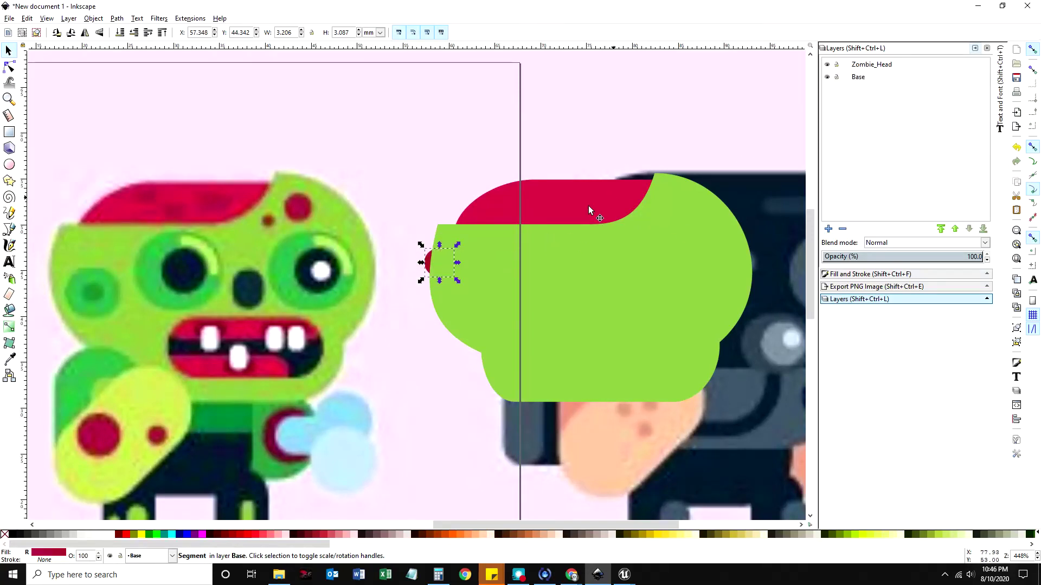
pyautogui.click(864, 79)
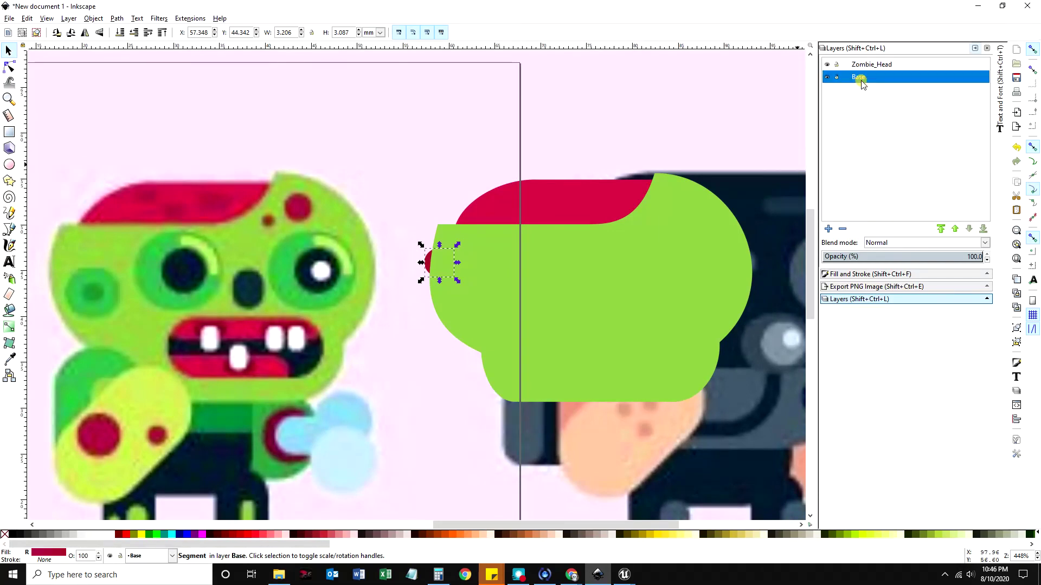
pyautogui.click(942, 229)
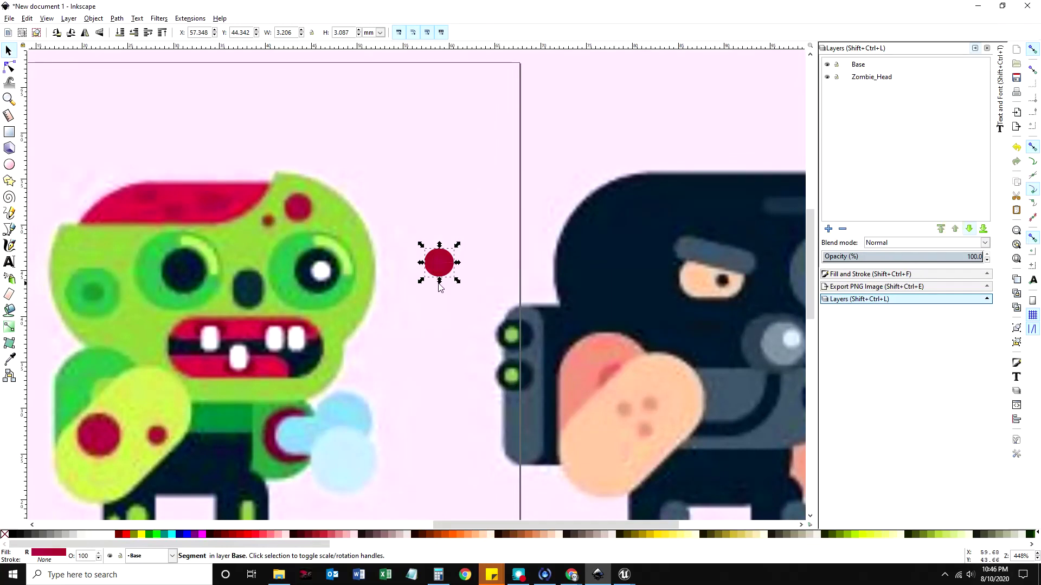
pyautogui.moveTo(432, 268); pyautogui.dragTo(433, 258)
pyautogui.click(970, 230)
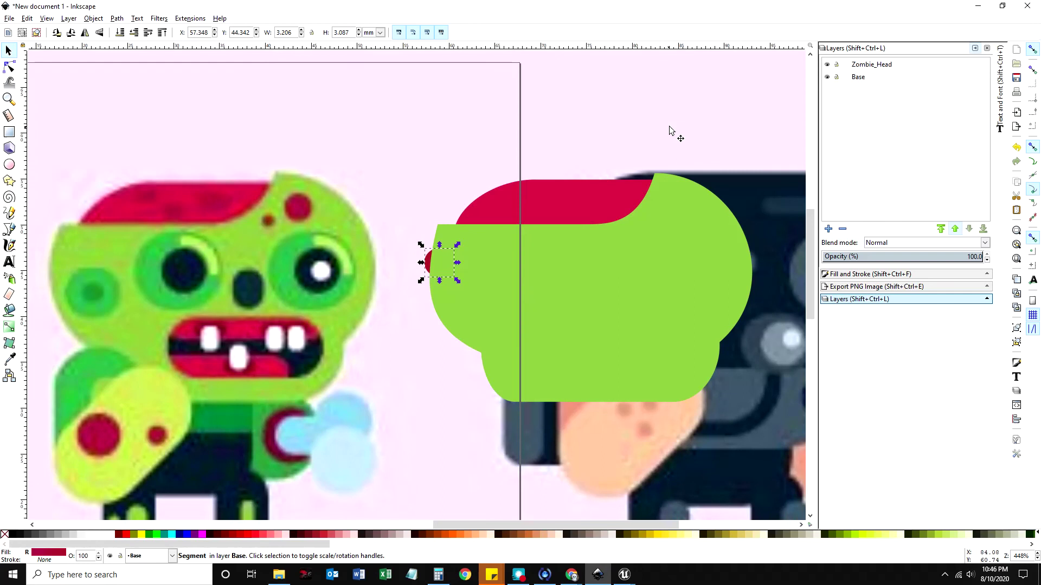
# Transfer the red spot to the layer above, Zombie_Head, and place it on the green forehead beside the red scalp area
pyautogui.moveTo(427, 258); pyautogui.dragTo(389, 248)
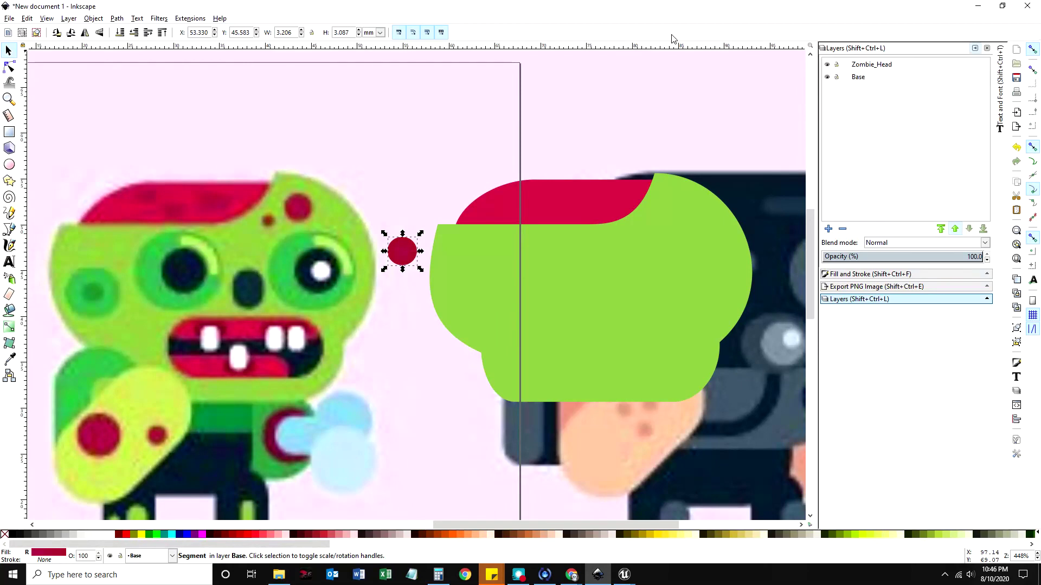
pyautogui.click(85, 22)
pyautogui.moveTo(74, 21)
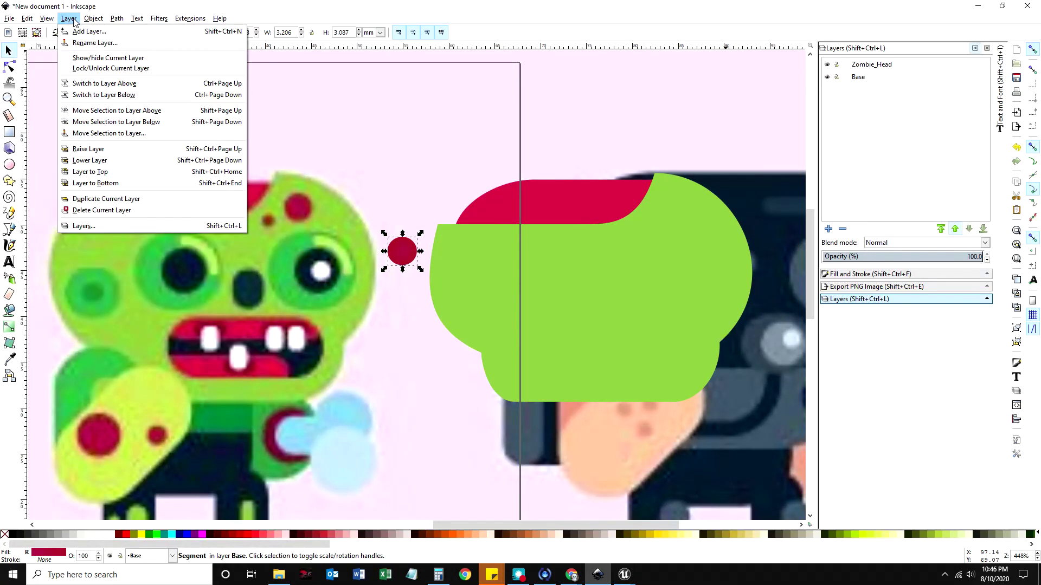
pyautogui.click(105, 112)
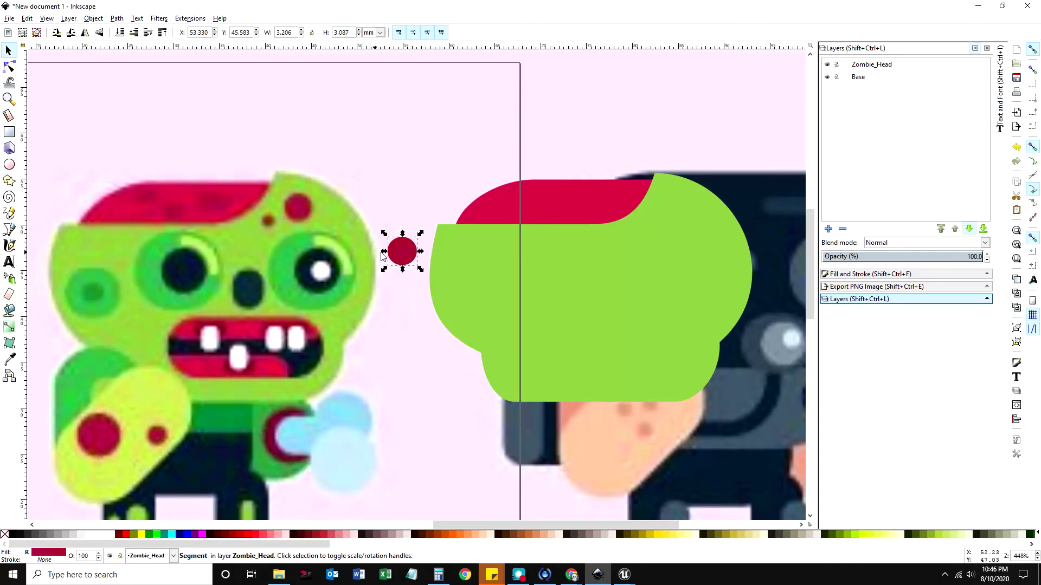
pyautogui.moveTo(404, 256); pyautogui.dragTo(671, 204)
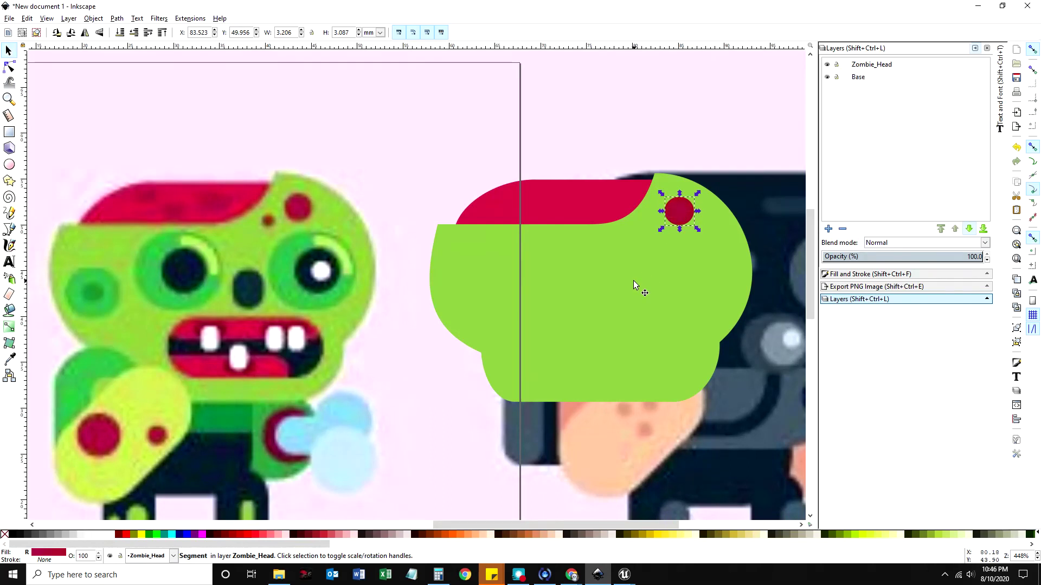